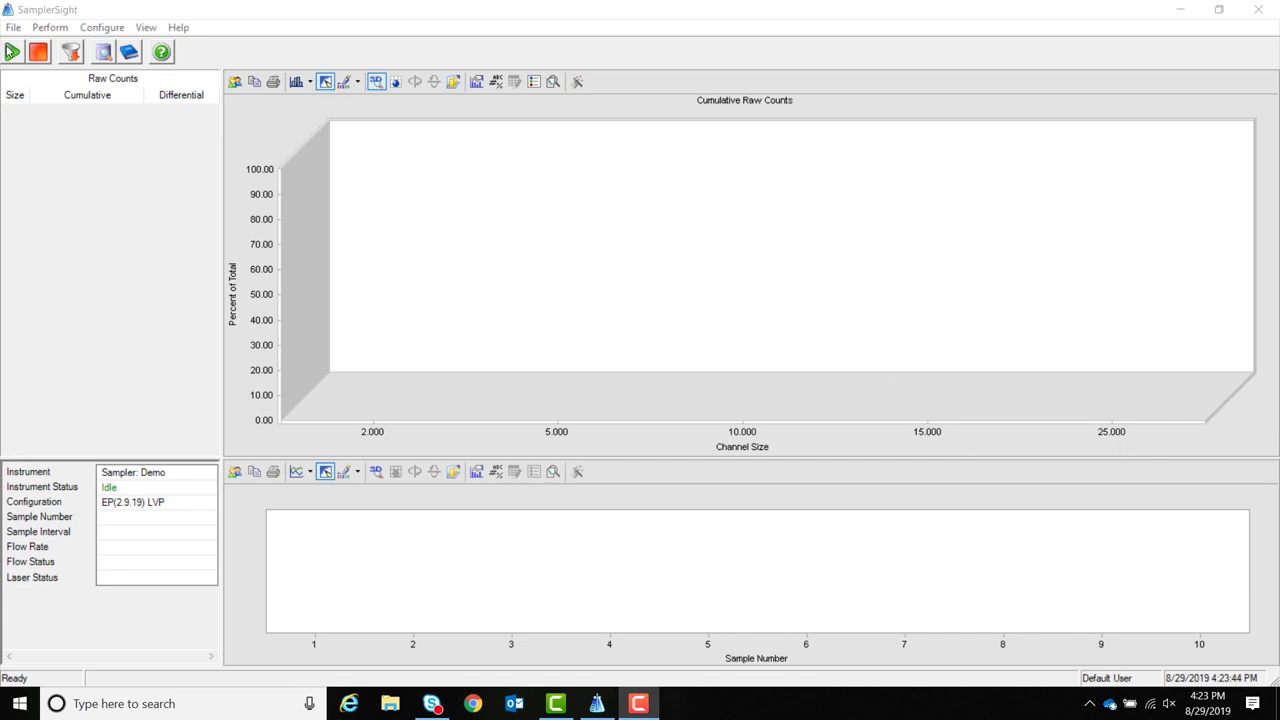
Preview the flush setup, data review and activity log windows, closing each without making changes
left_click(68, 55)
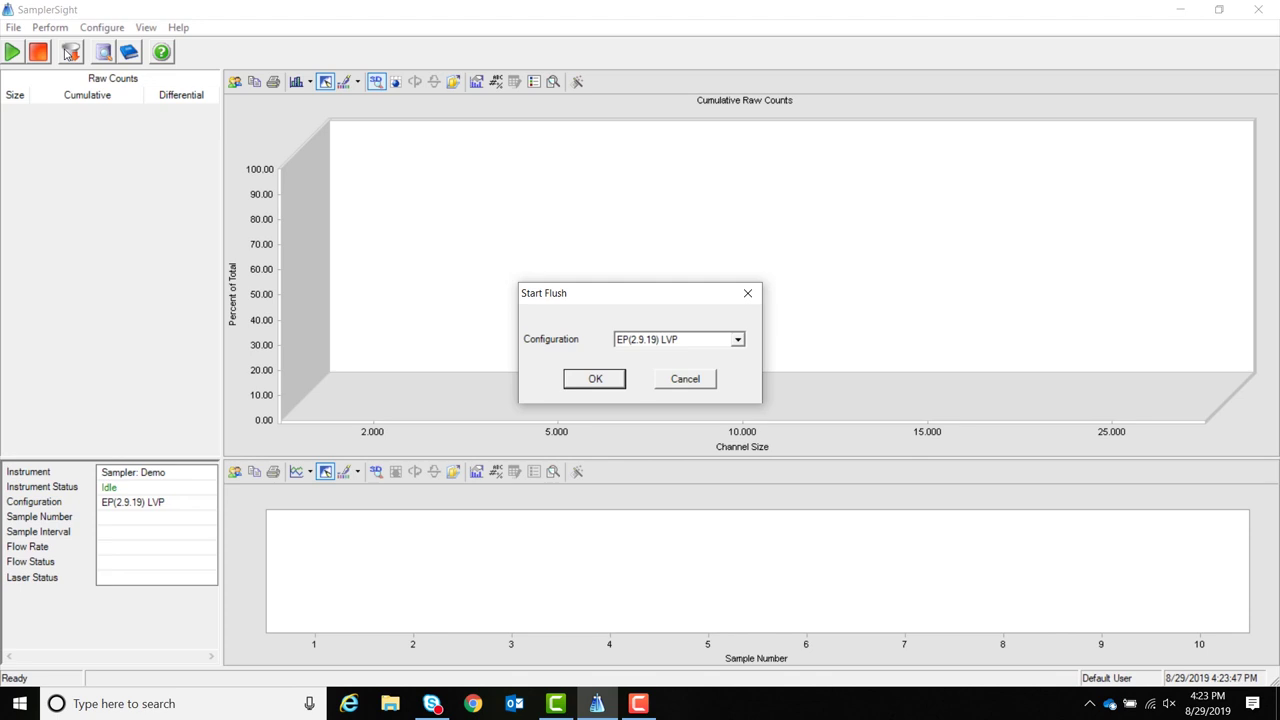
left_click(686, 380)
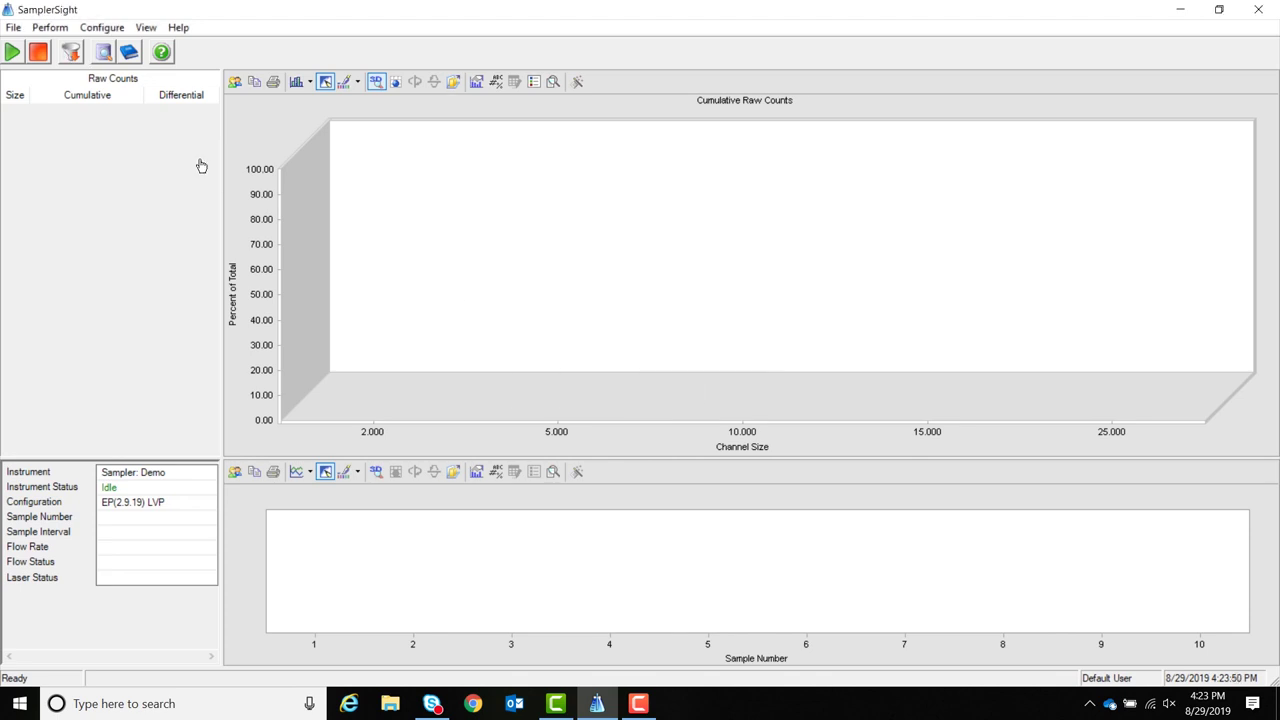
left_click(104, 54)
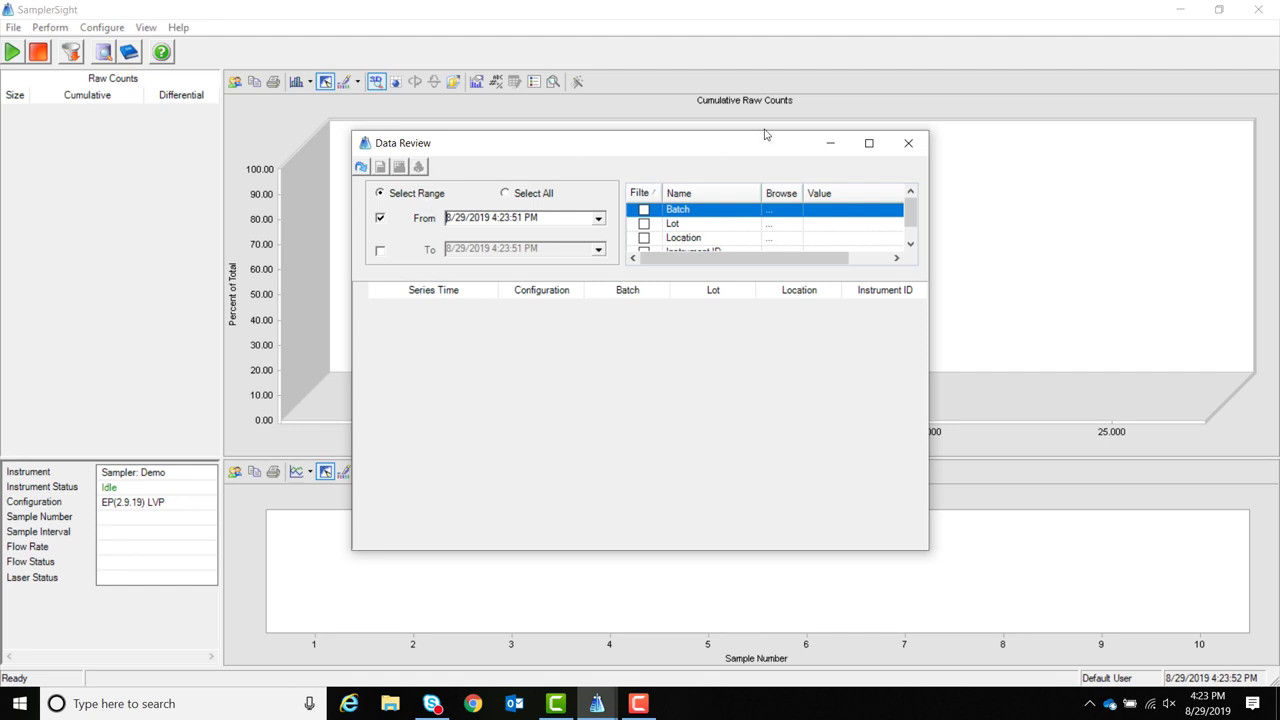
left_click(909, 144)
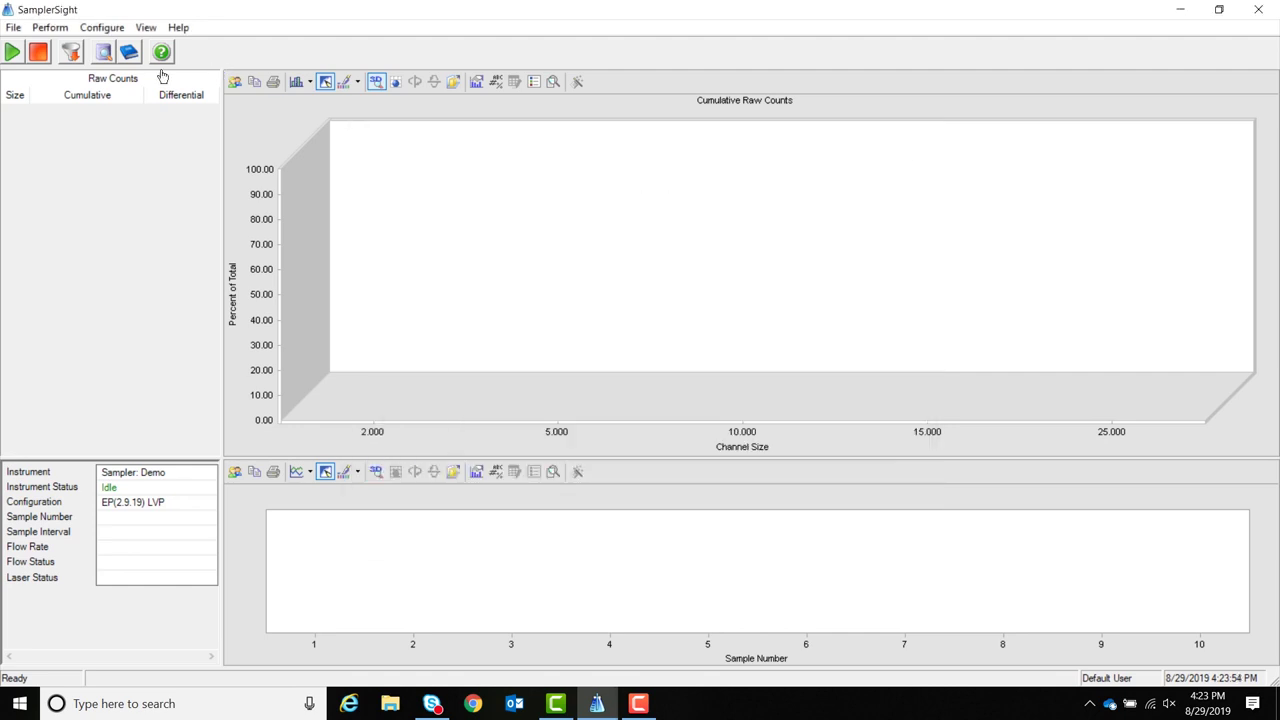
left_click(131, 54)
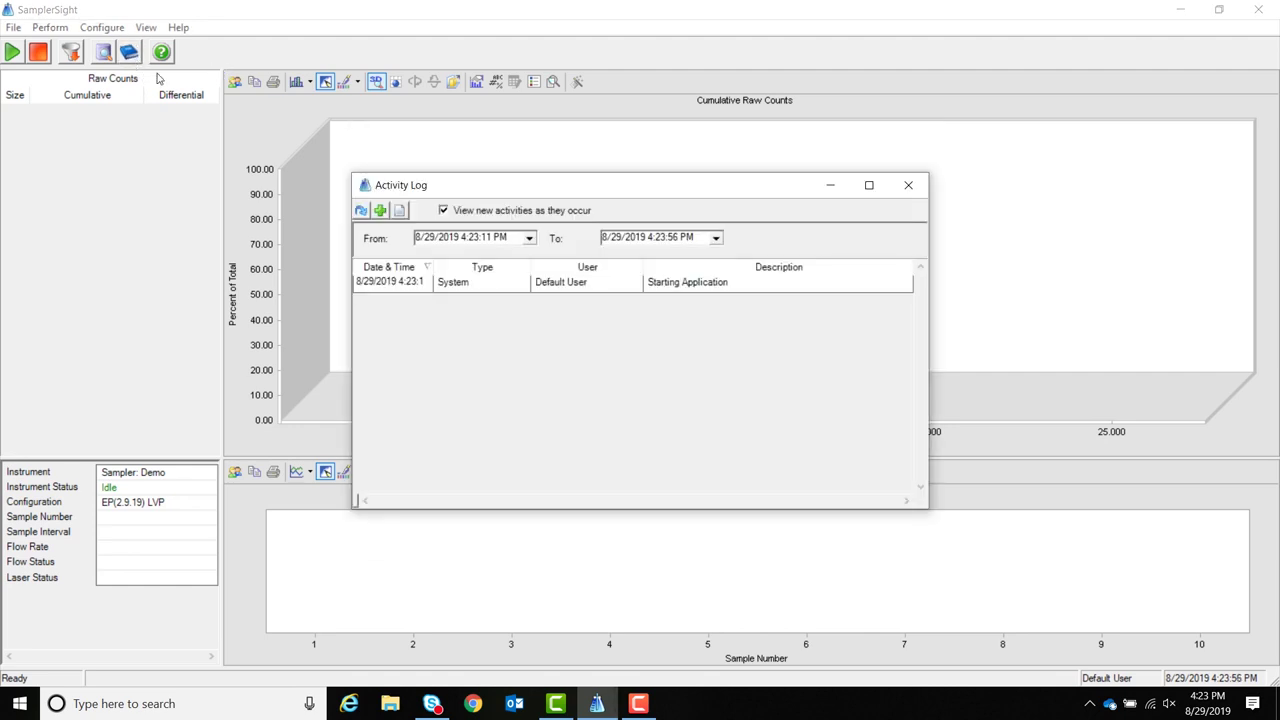
left_click(906, 186)
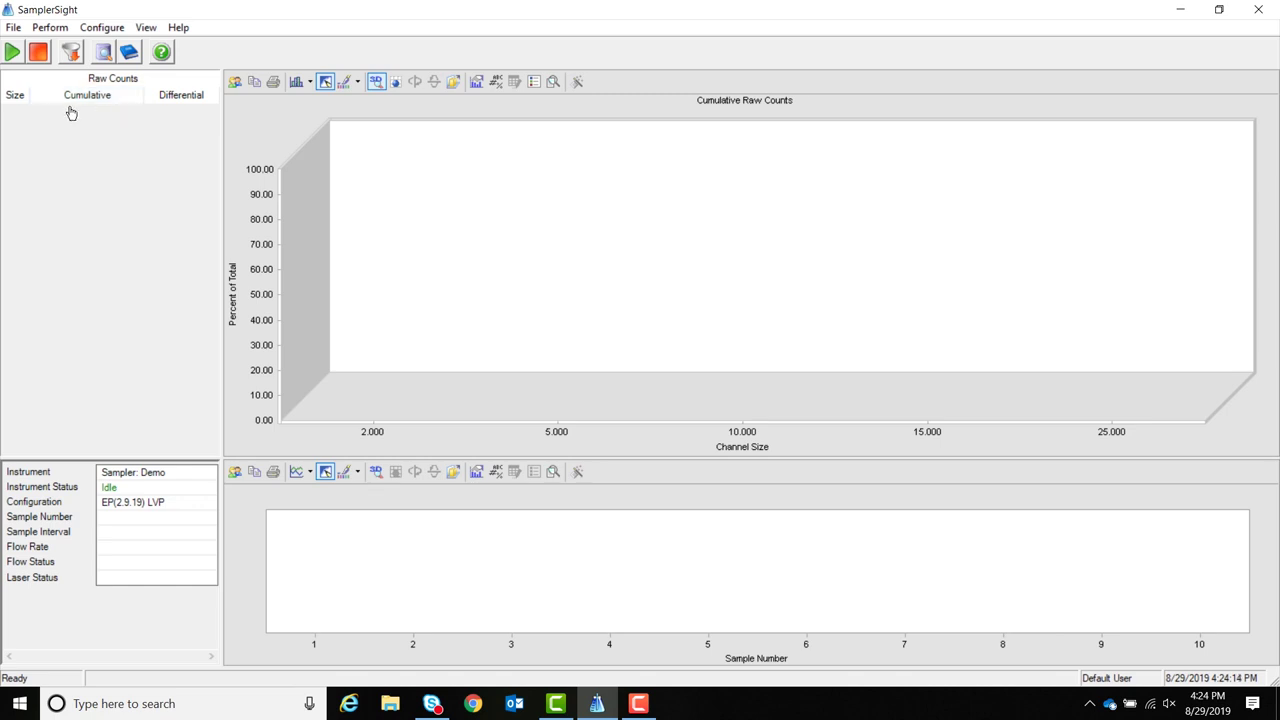
Start a sampling run with the EP(2.9.19) LVP configuration and show the sample-number trend chart in 3D
key("F5")
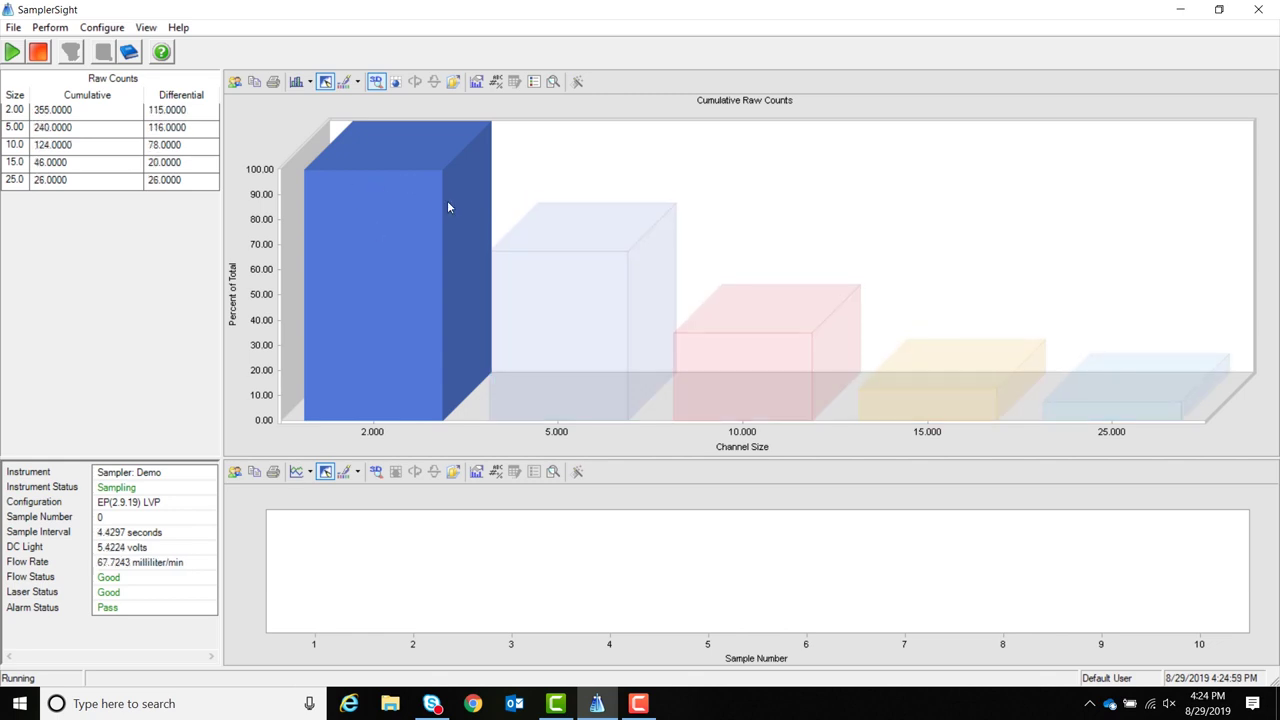
mouse_move(554, 300)
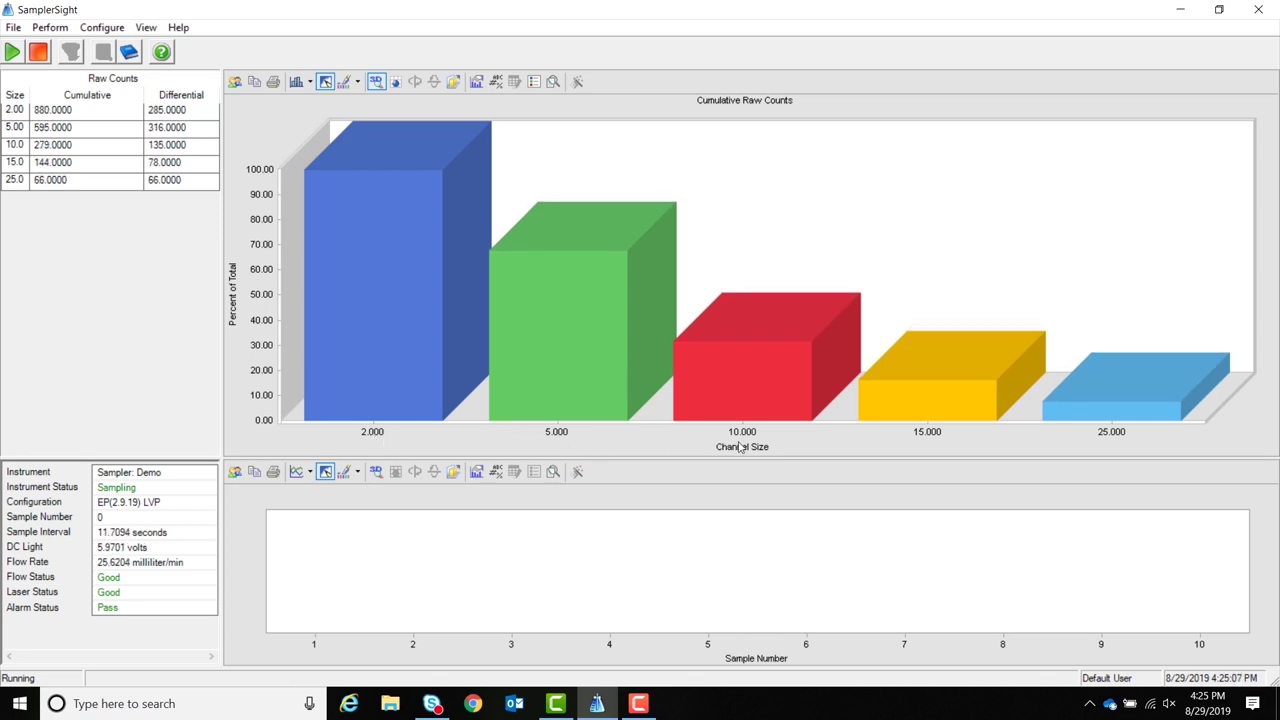
mouse_move(1118, 424)
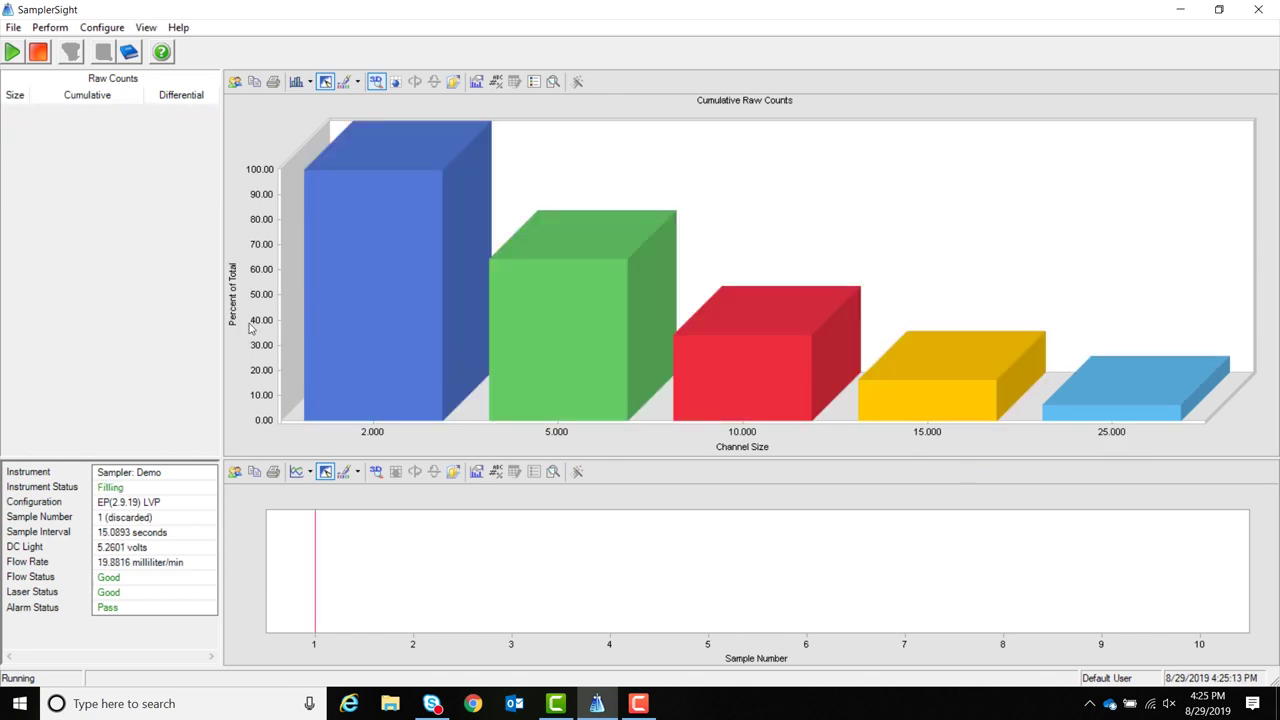
left_click(376, 470)
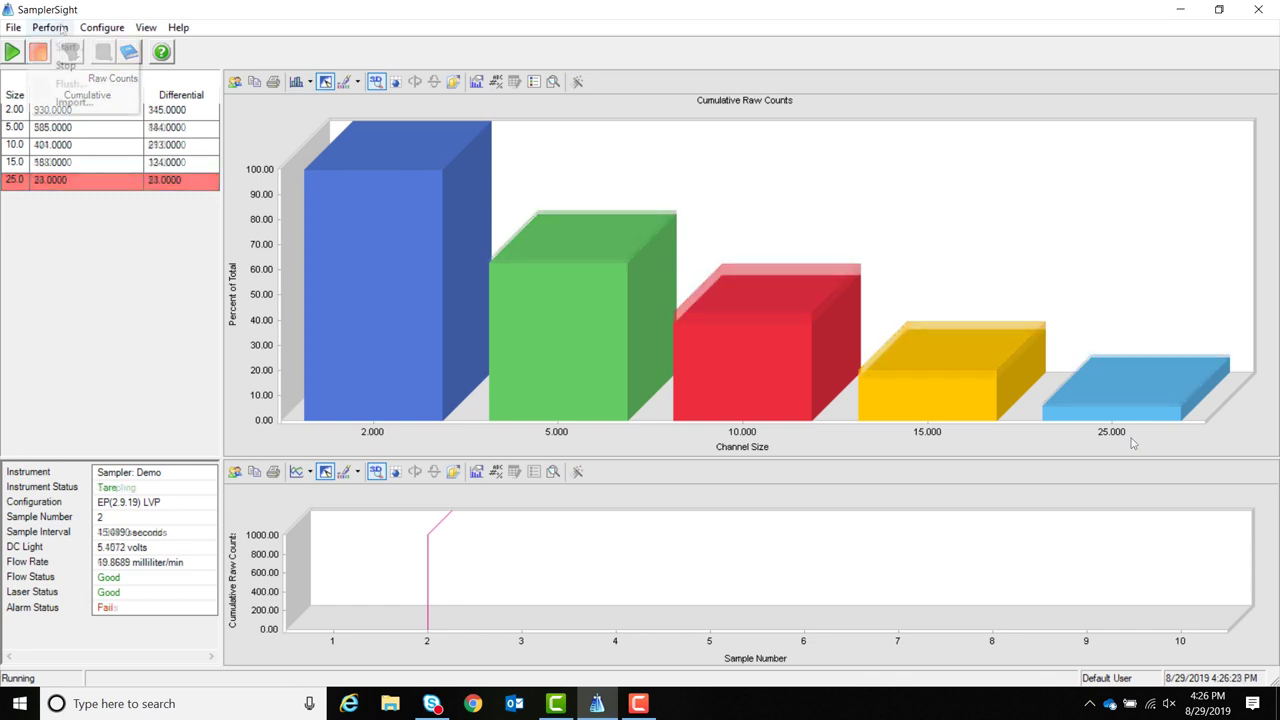
Check the configuration options available during sampling and stop the run
left_click(117, 28)
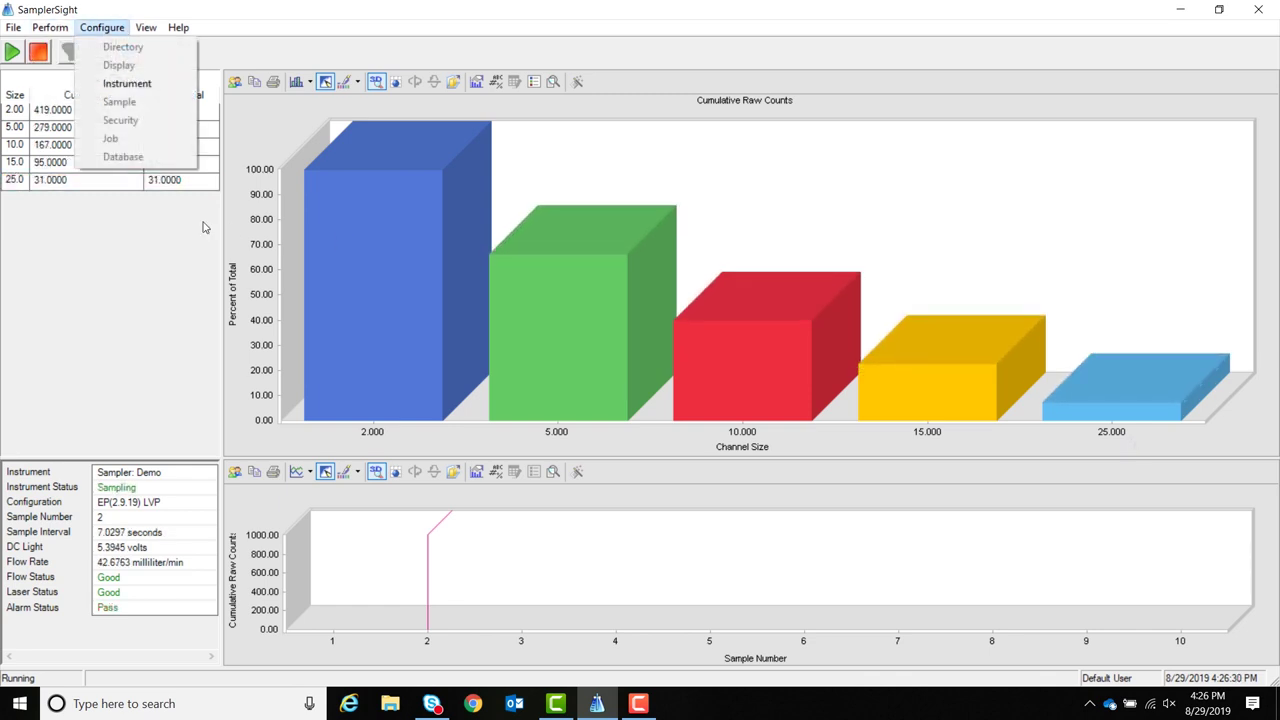
left_click(33, 58)
Examine the count type and count unit choices in the display configuration, keeping Cumulative and Raw
left_click(97, 28)
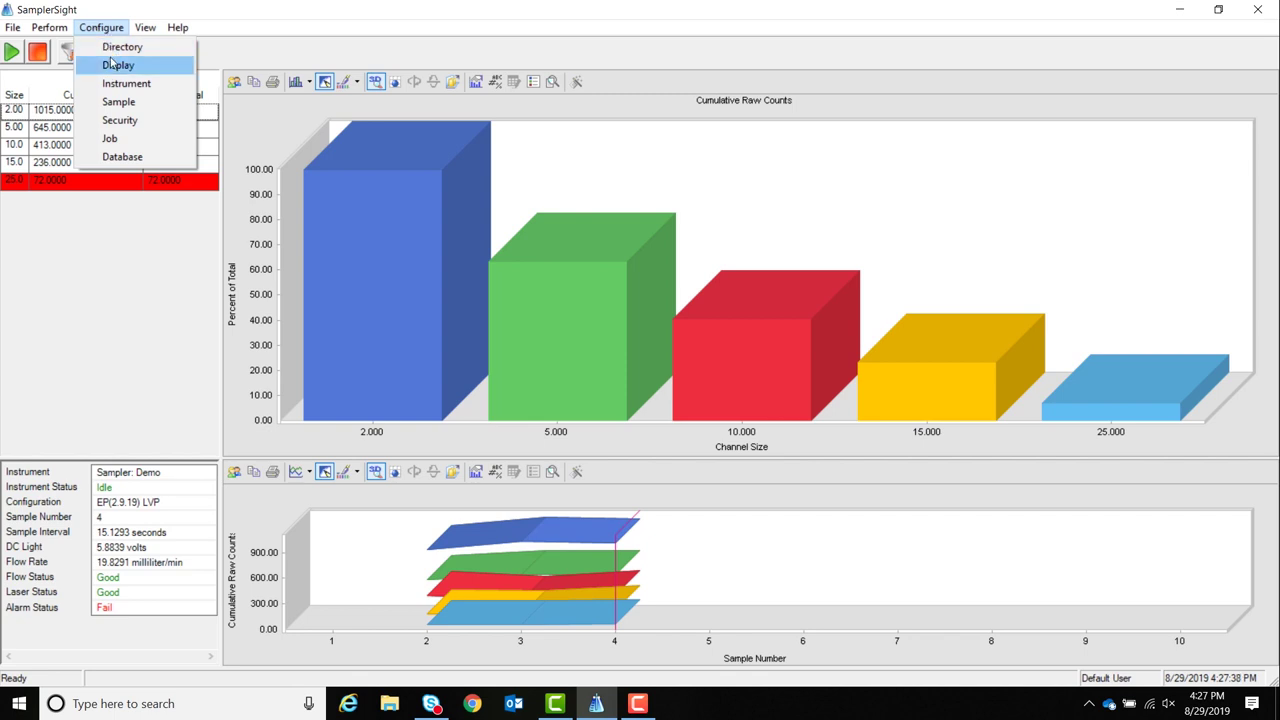
left_click(112, 66)
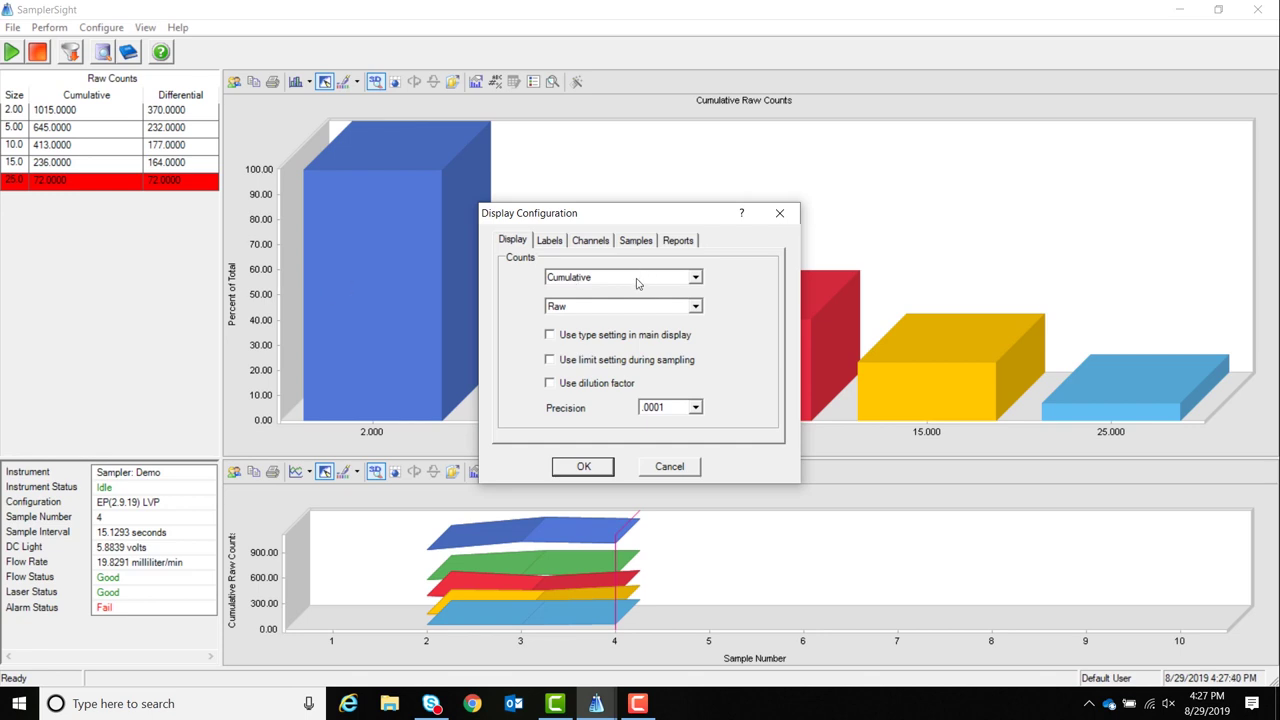
left_click(697, 279)
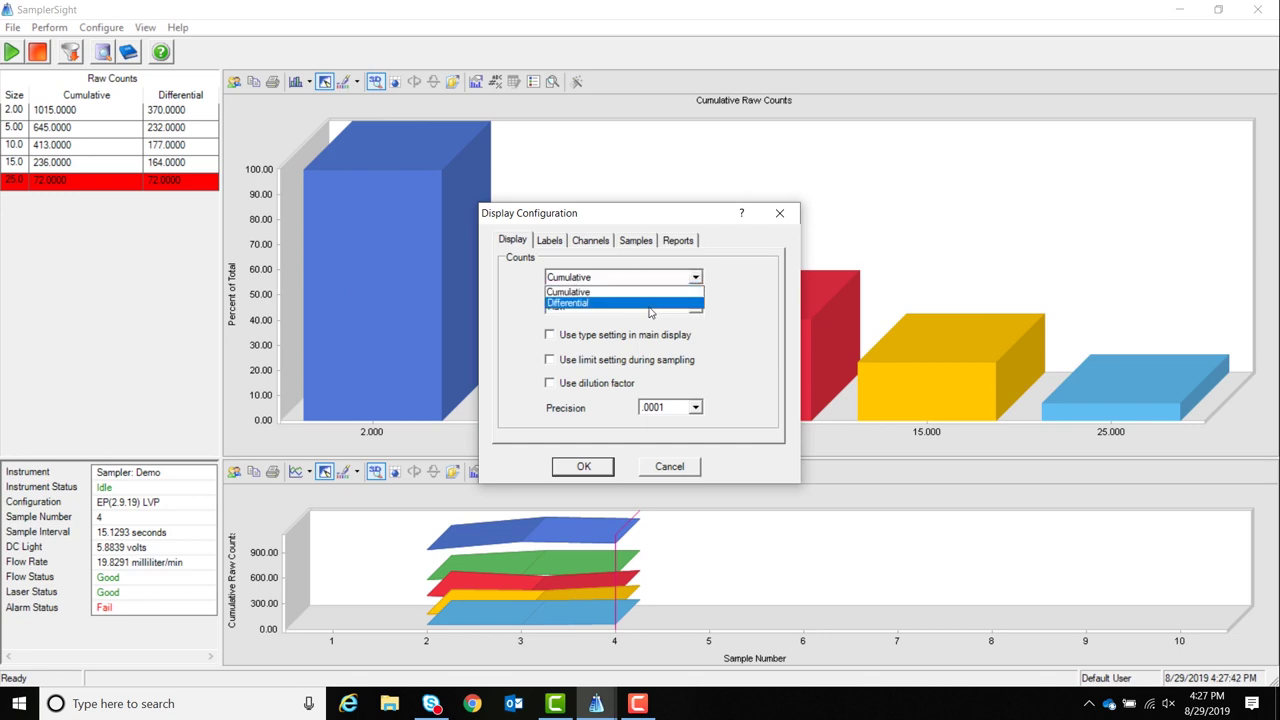
left_click(697, 279)
left_click(696, 308)
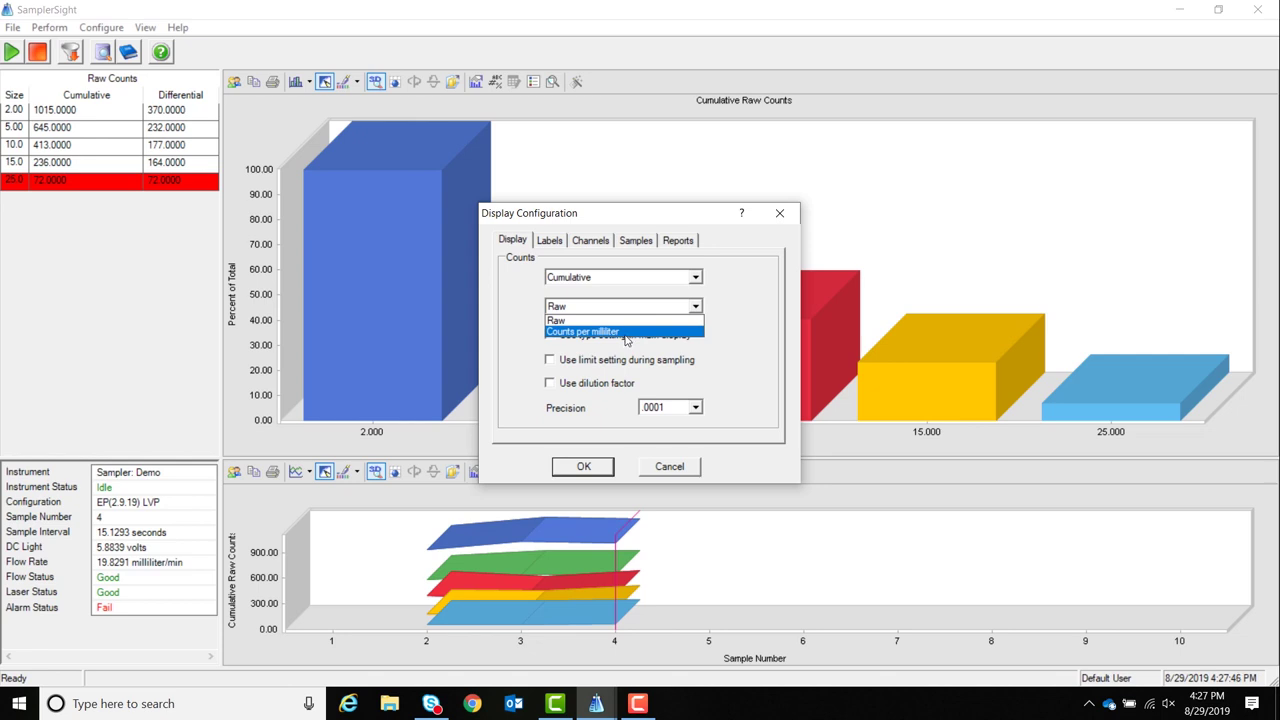
left_click(701, 312)
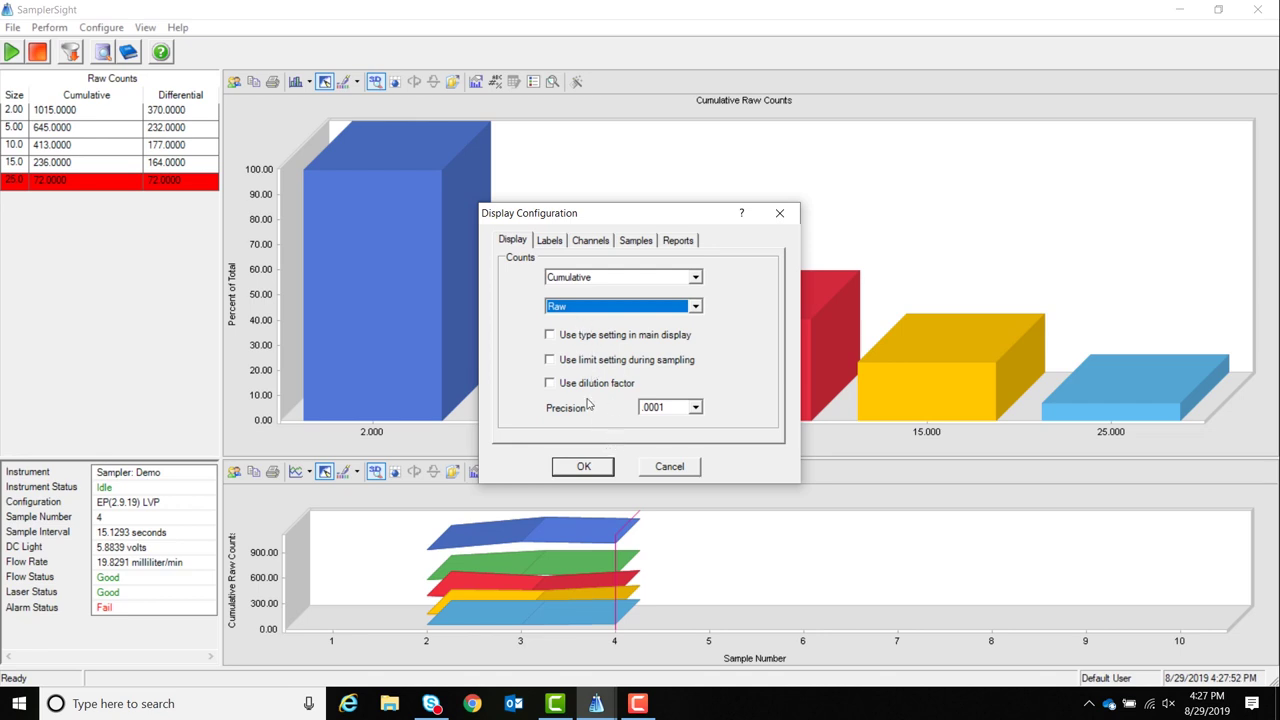
Examine the label names and the list of displayed channels in the display configuration
left_click(549, 242)
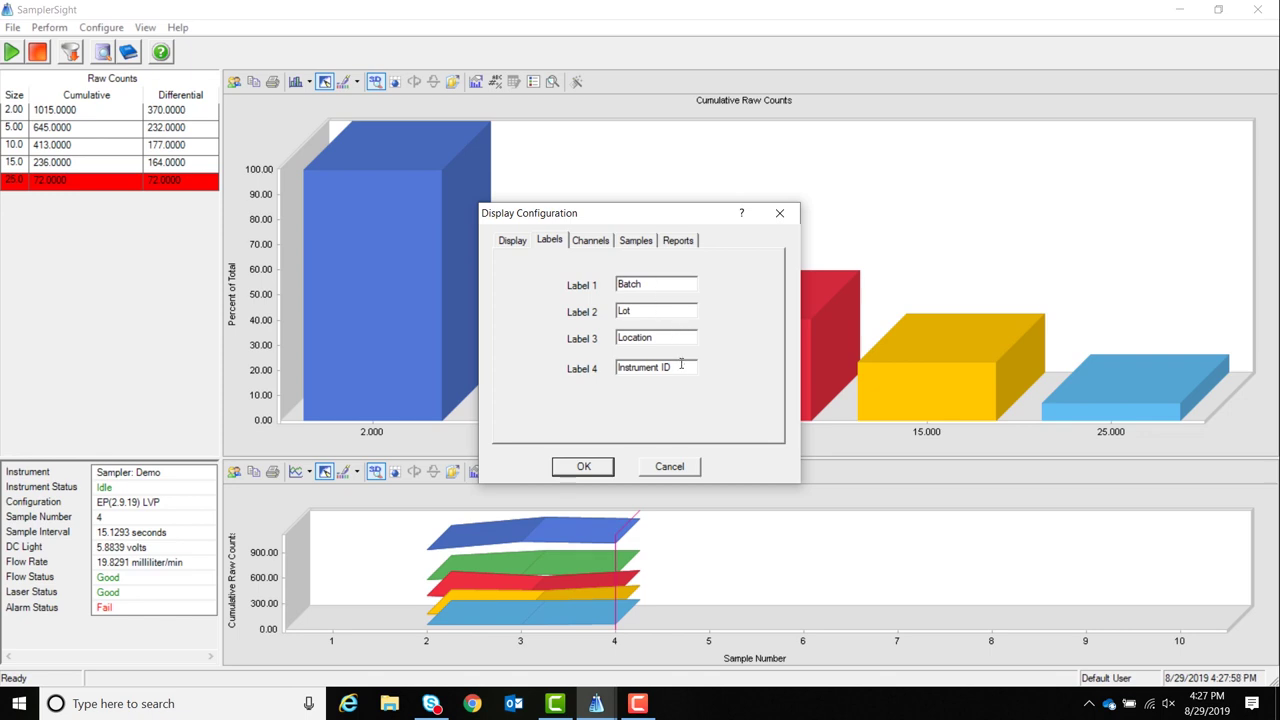
left_click(594, 242)
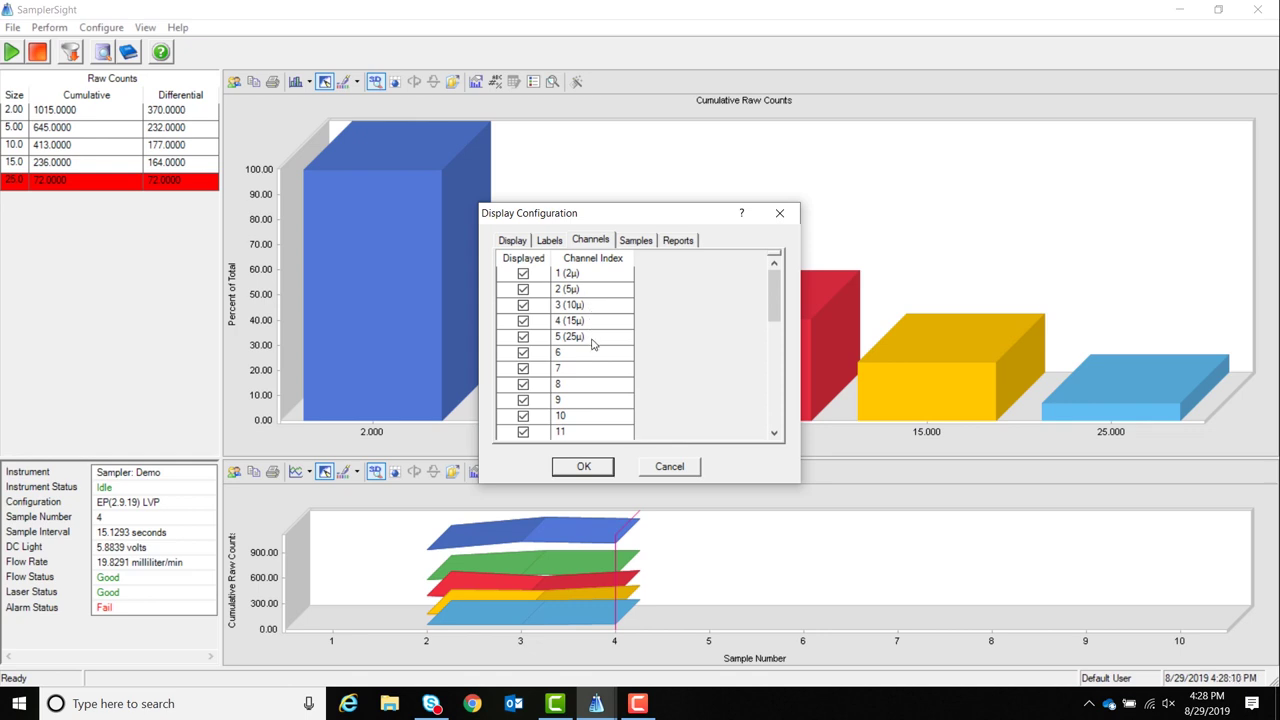
left_click(569, 356)
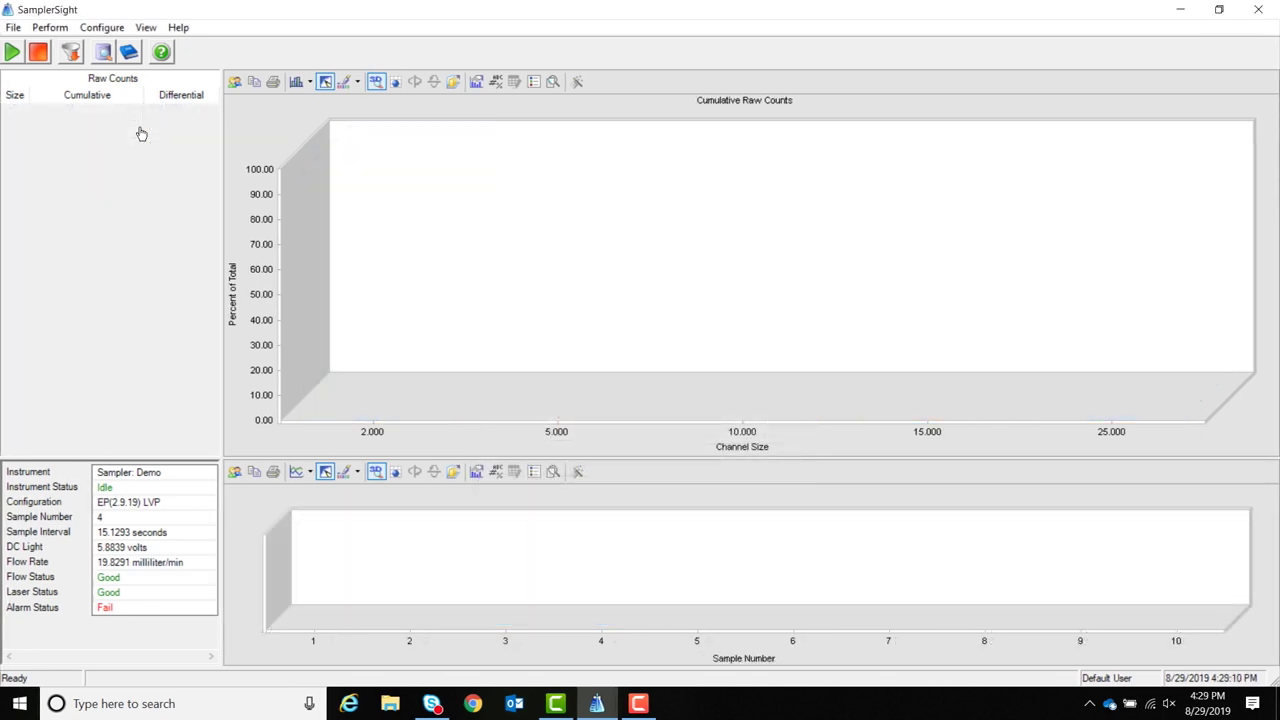
Open the collected data review, look through the available filters and load all recorded series without a date range
left_click(145, 28)
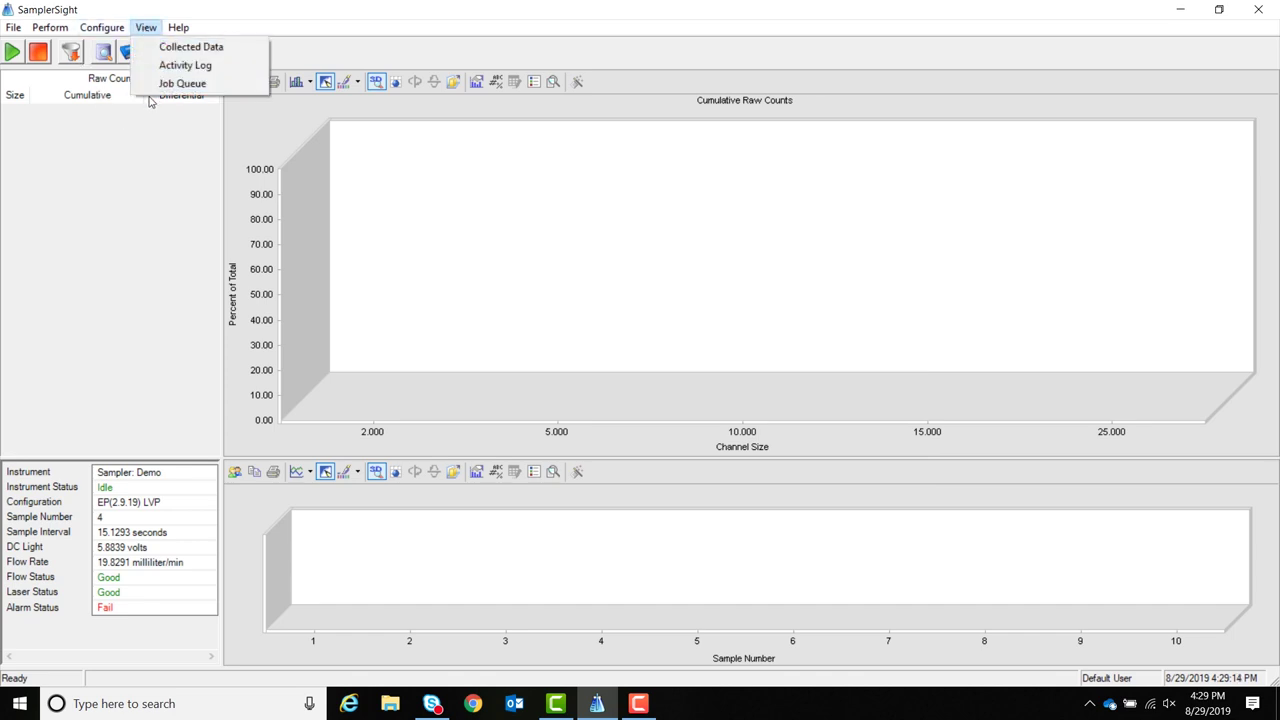
left_click(175, 48)
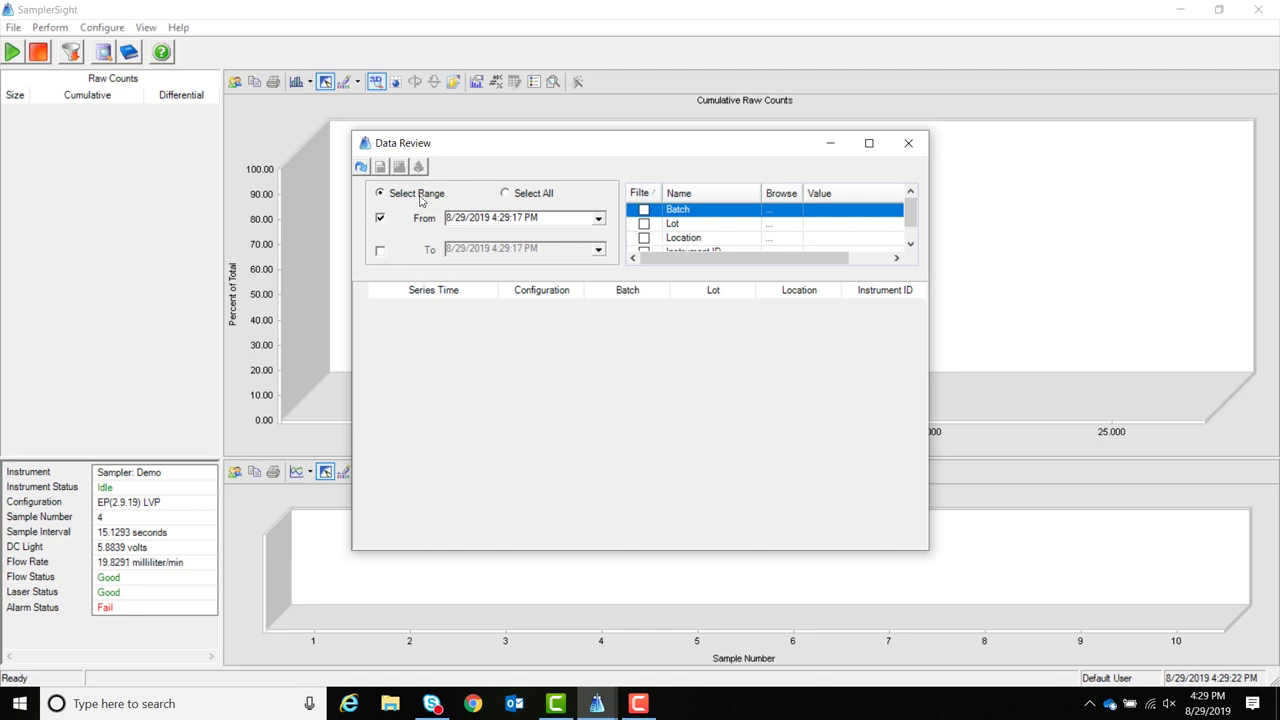
left_click(506, 194)
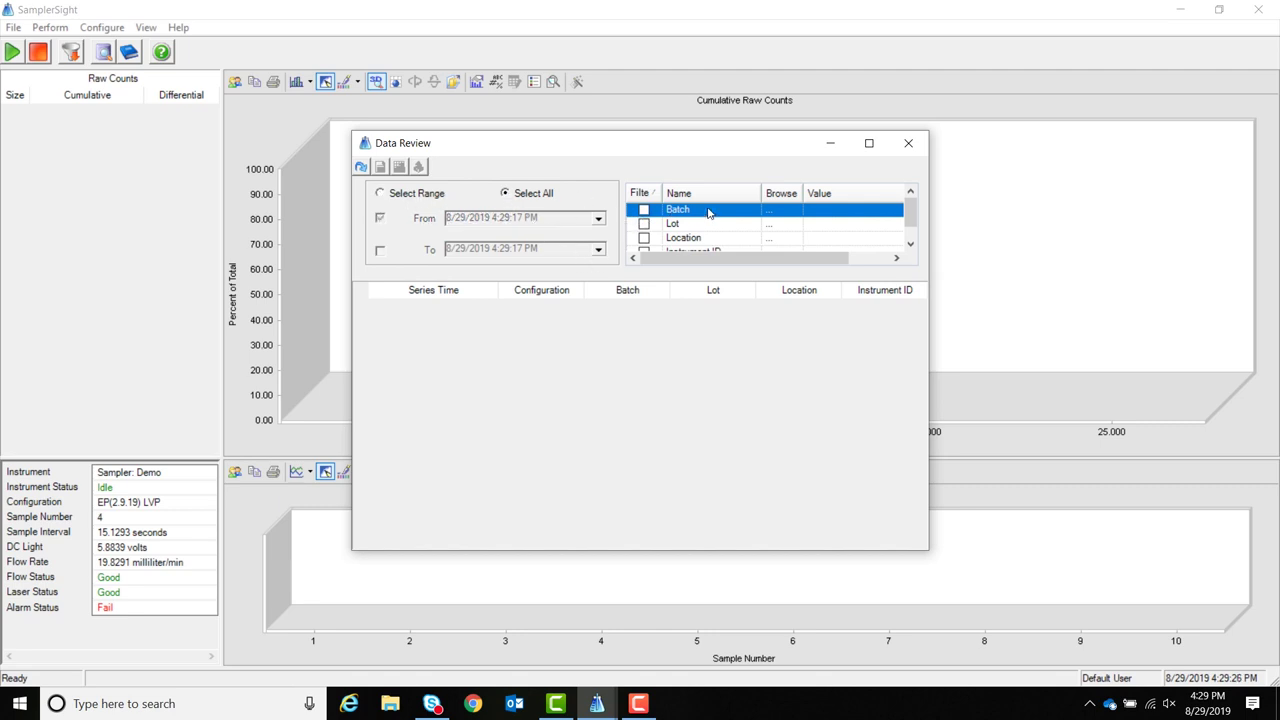
left_click(910, 243)
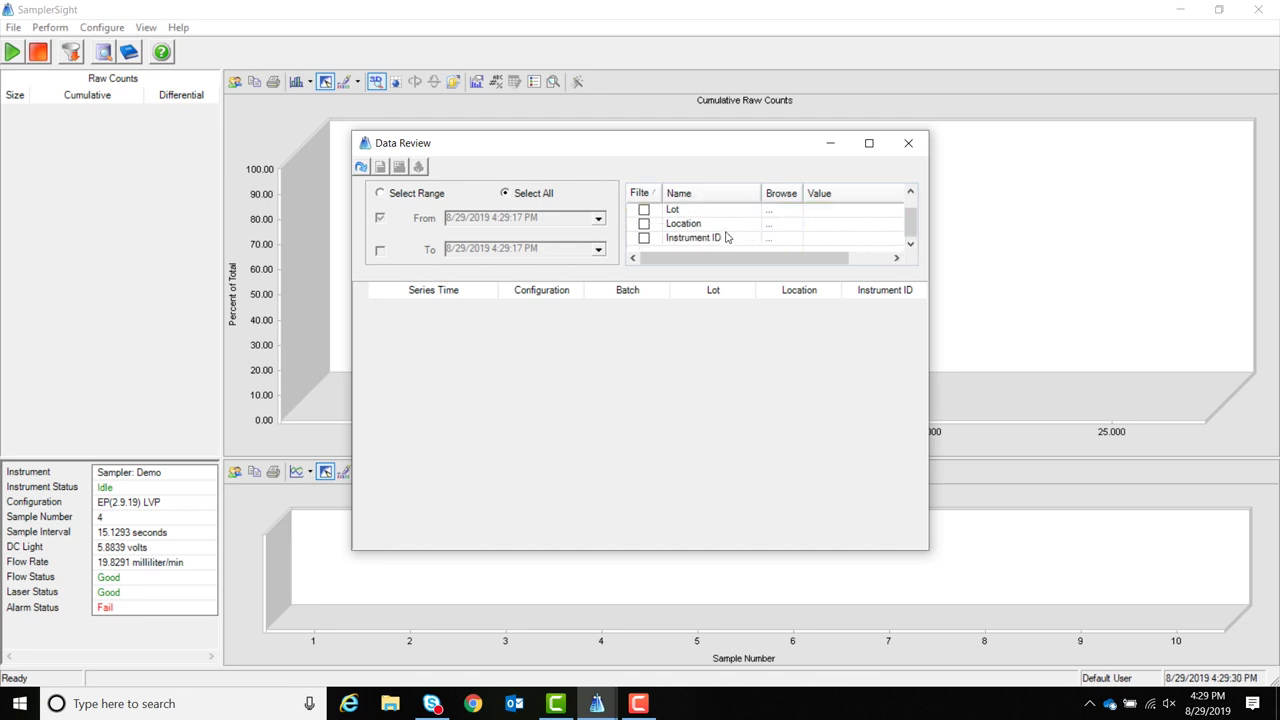
left_click(740, 198)
left_click(362, 167)
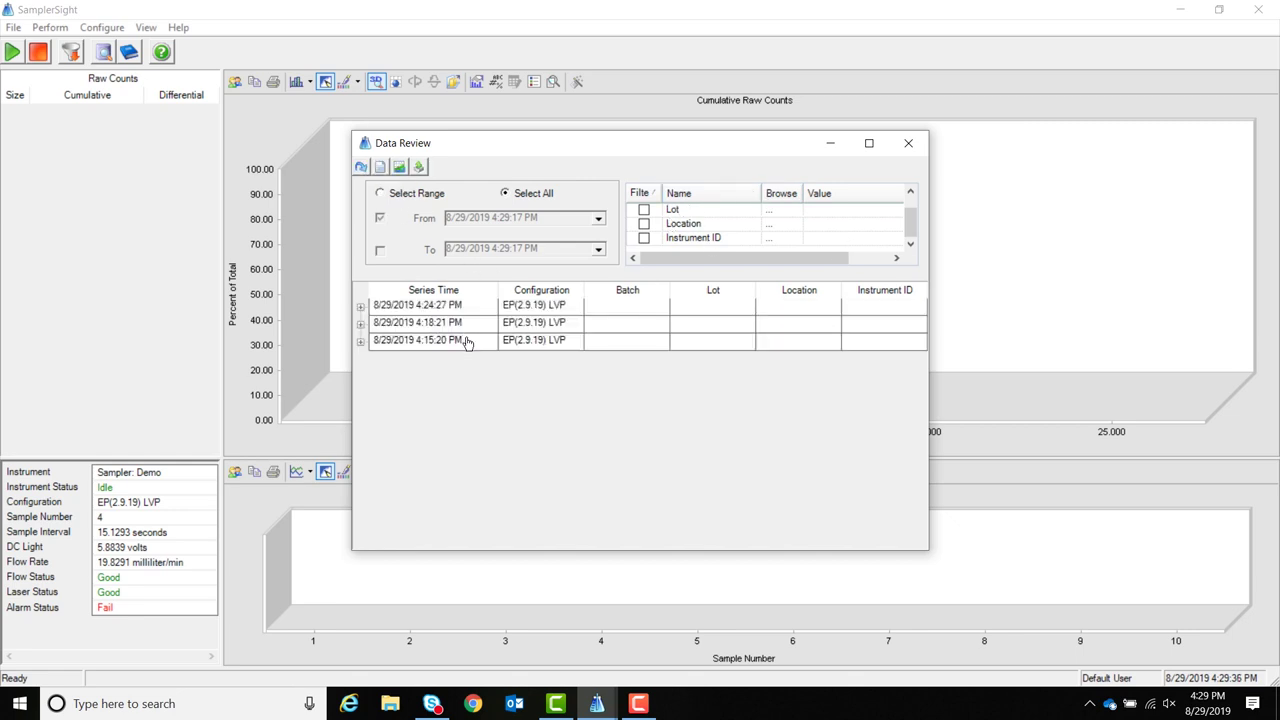
Expand the 4:24:27 PM and 4:18:21 PM series and the details of sample 2 in the 4:24:27 PM series
left_click(361, 307)
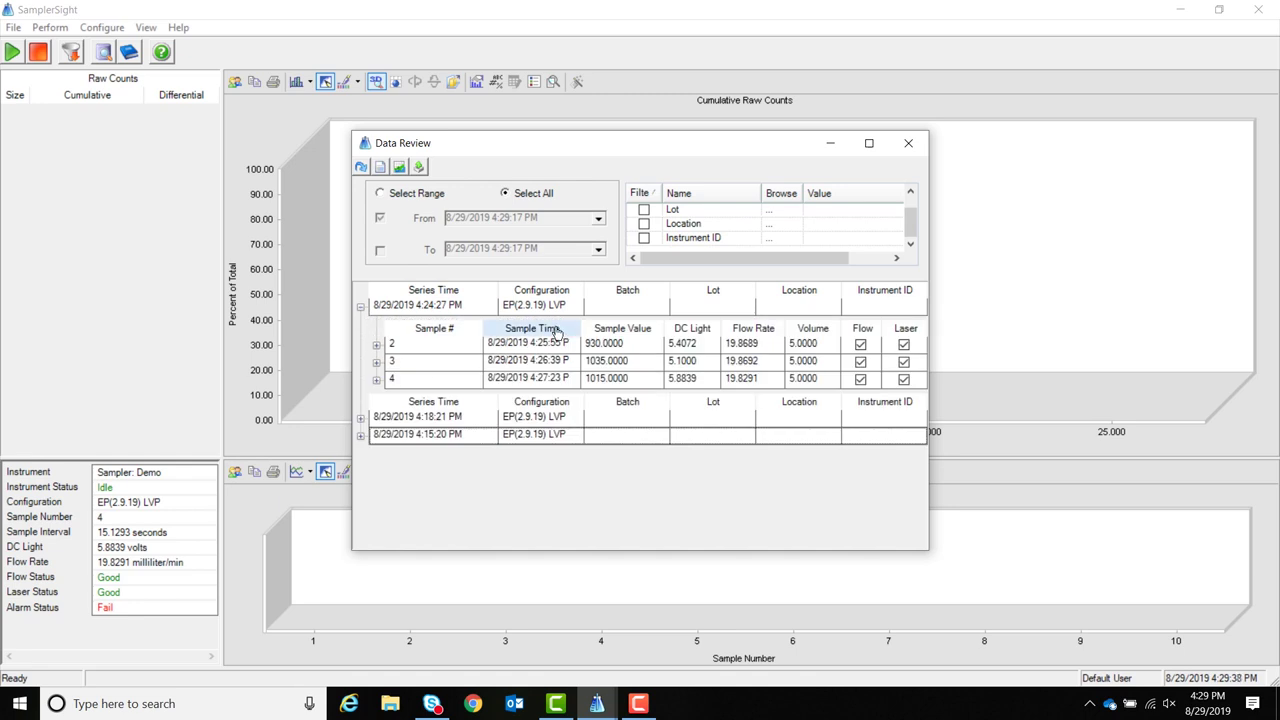
left_click(360, 419)
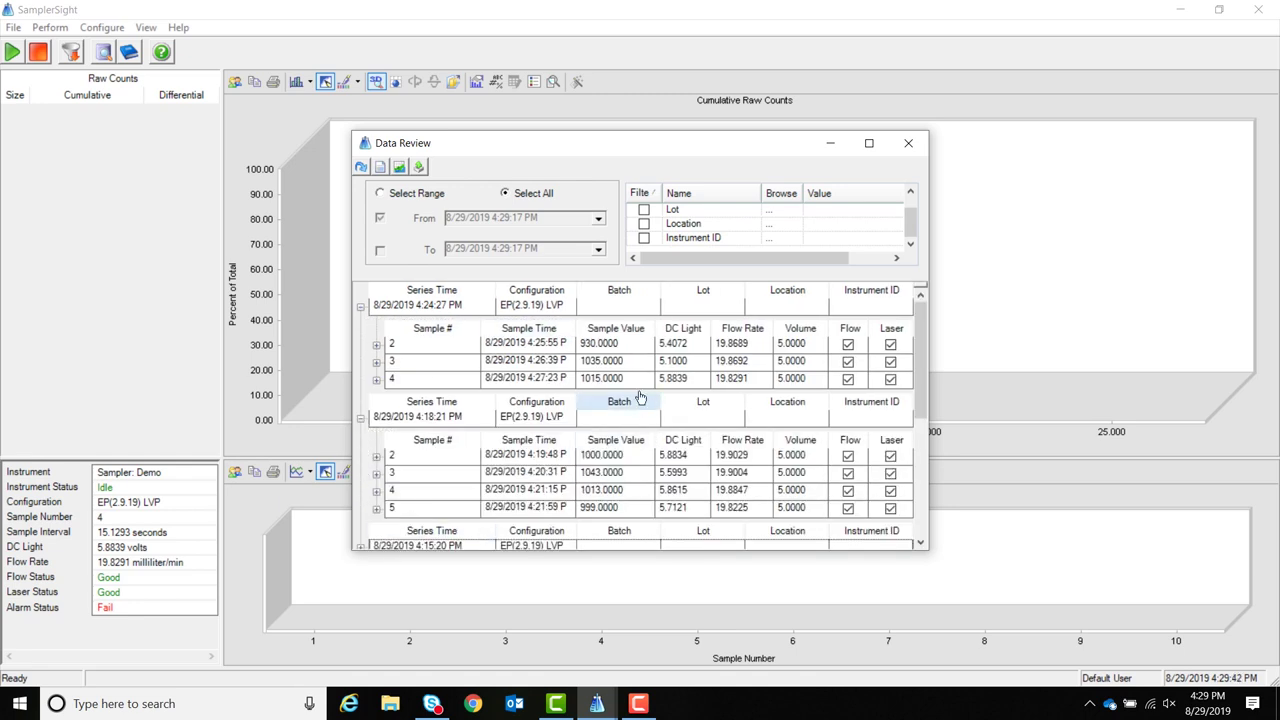
left_click(377, 345)
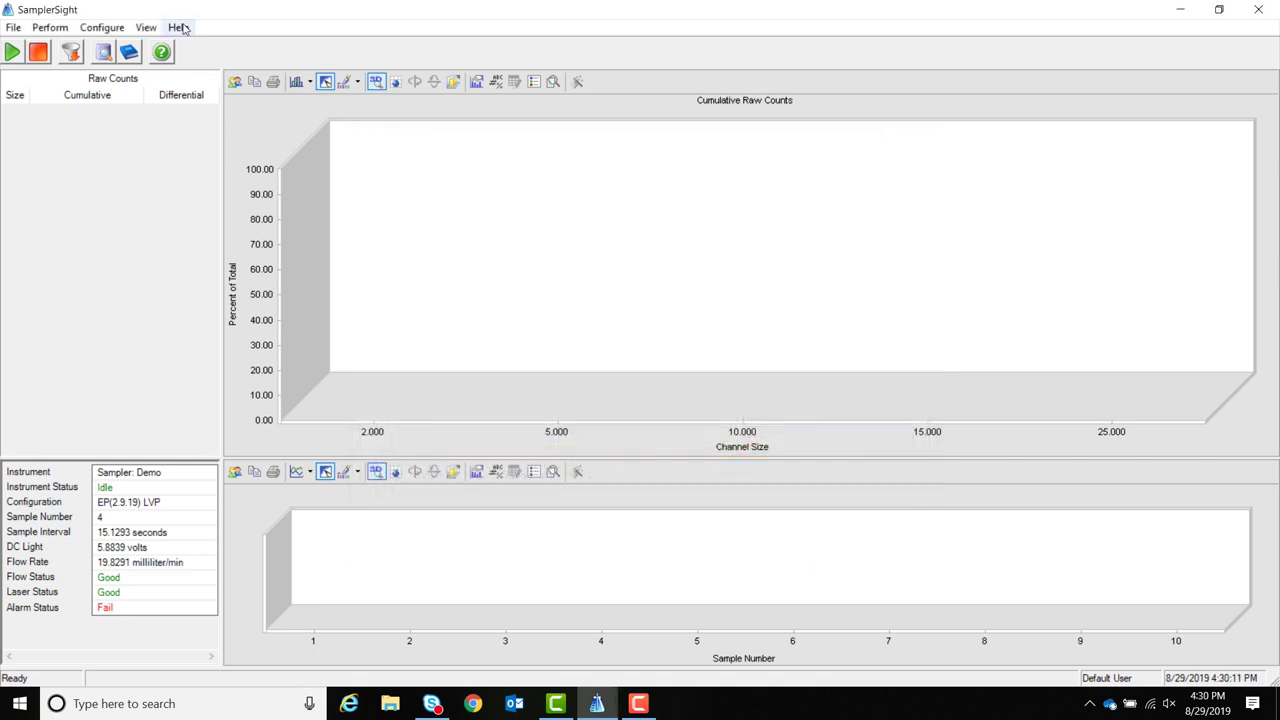
Review the users and groups in the security configuration and close it without changes
left_click(97, 29)
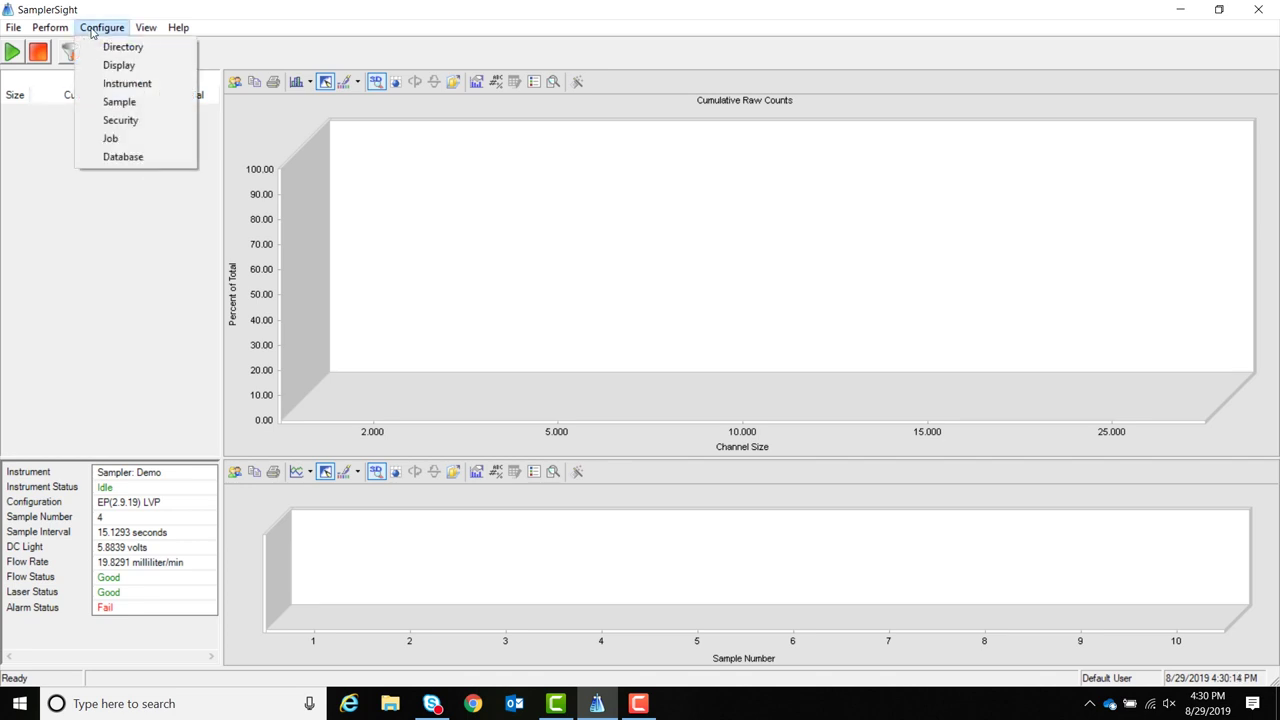
left_click(121, 120)
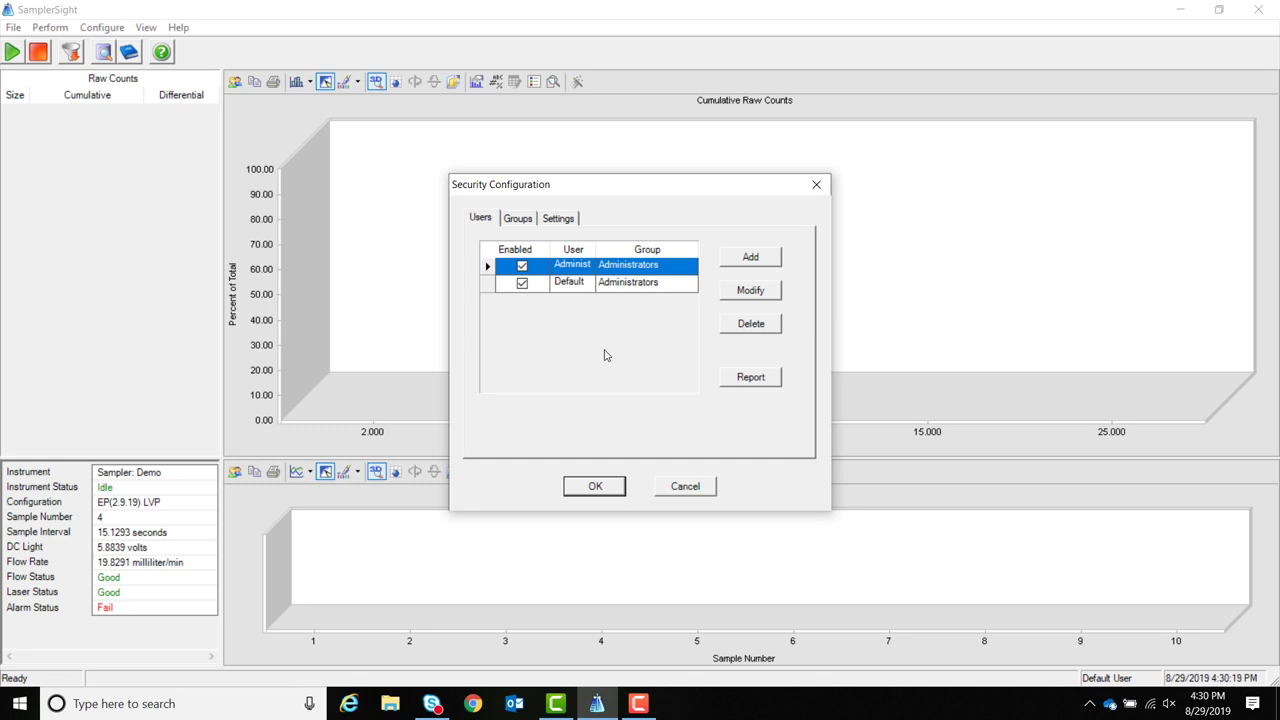
left_click(645, 266)
left_click(522, 220)
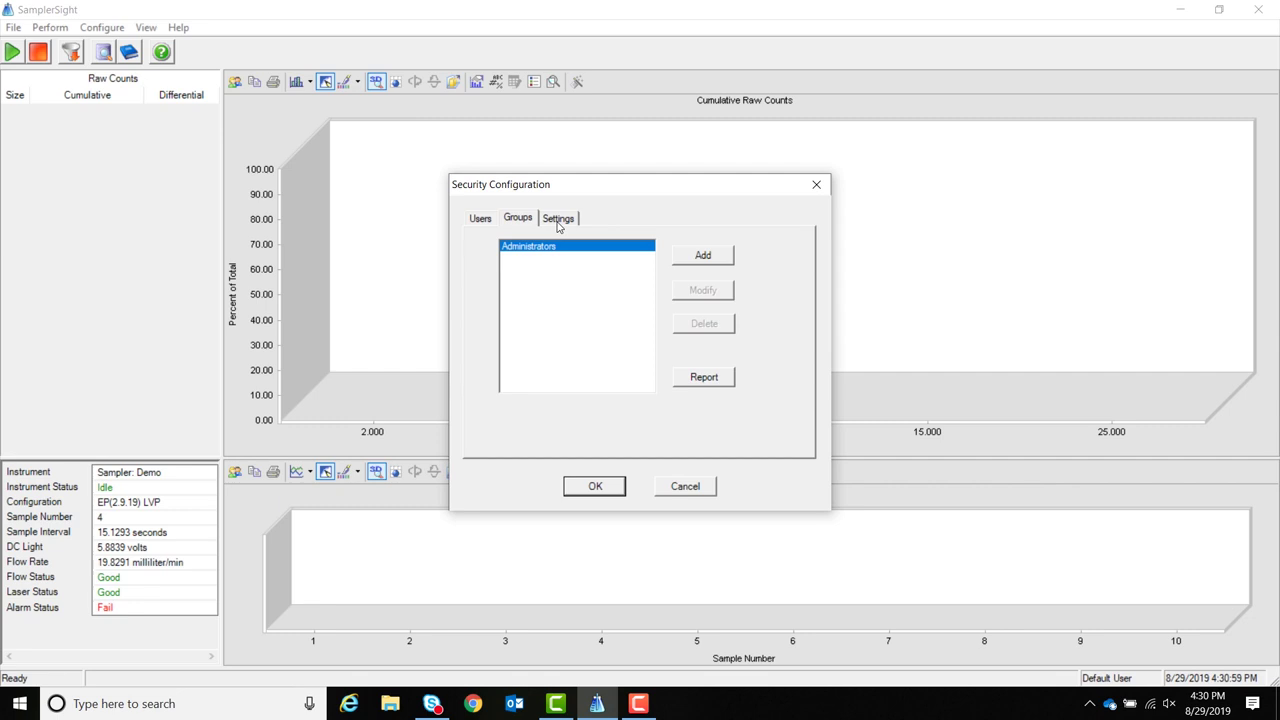
left_click(481, 219)
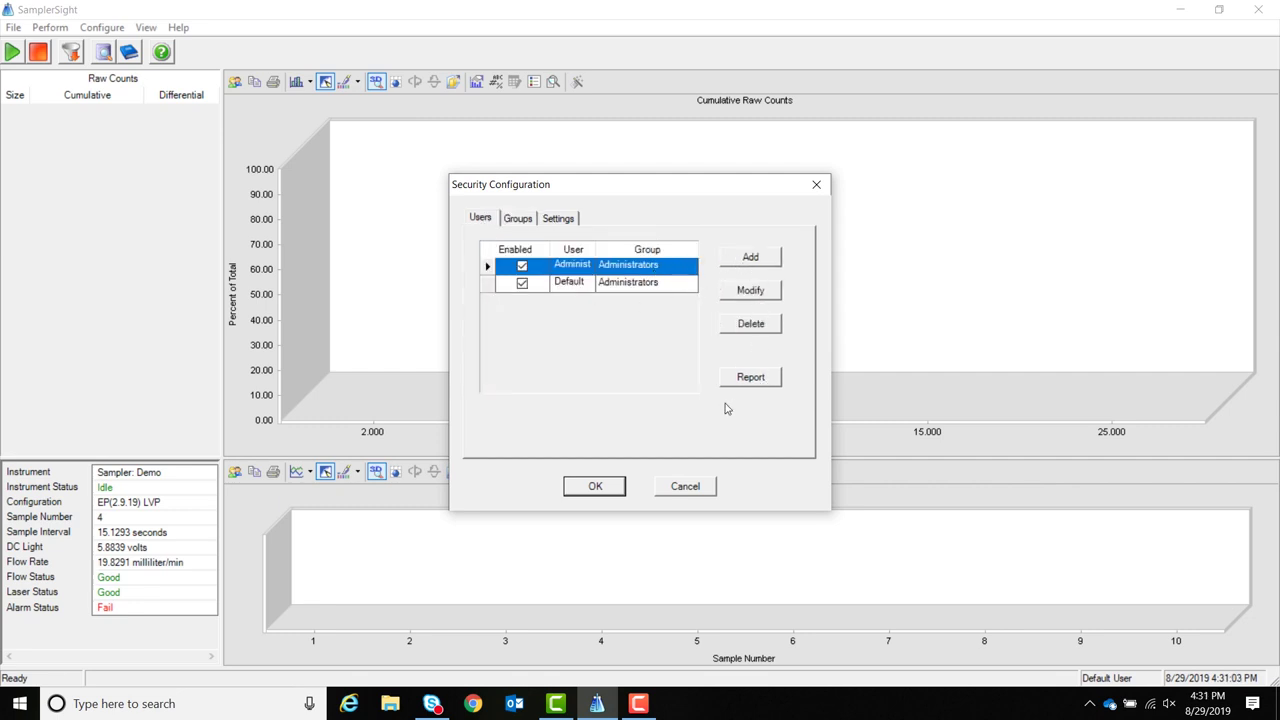
left_click(596, 485)
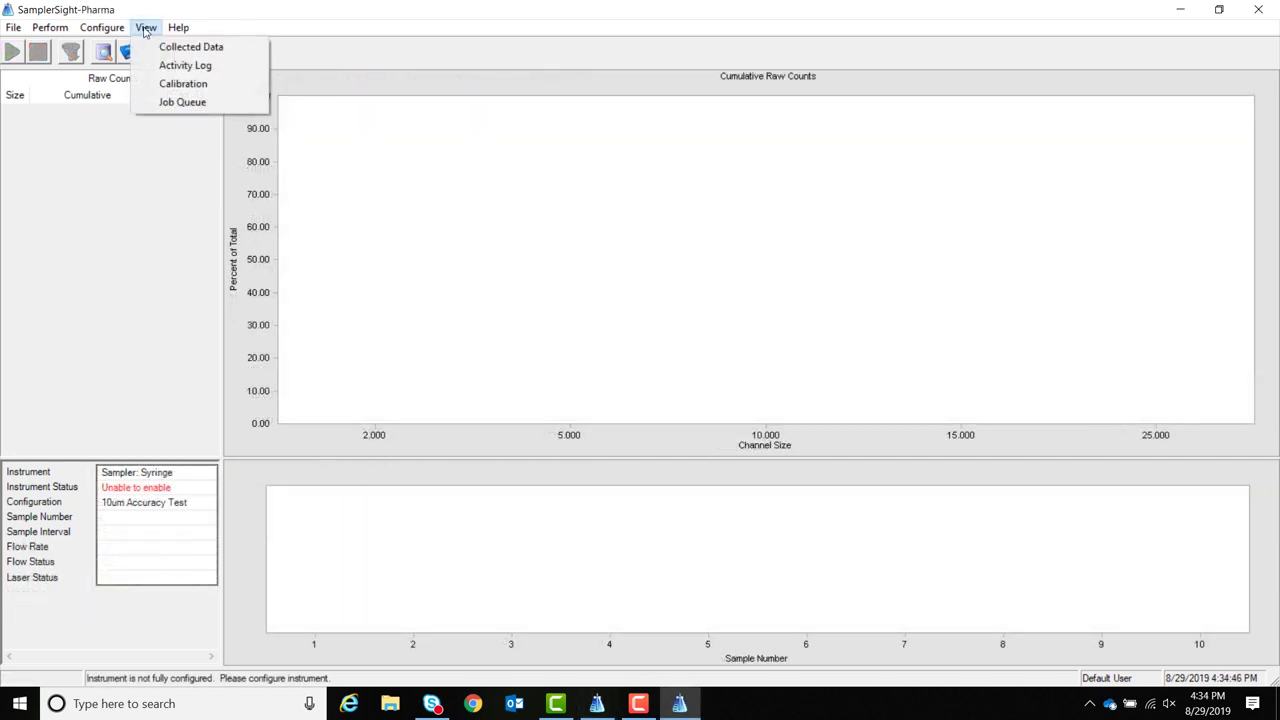
View the calibration records in SamplerSight-Pharma and expand the 5/29/2019 9:42:26 AM calibration
left_click(183, 84)
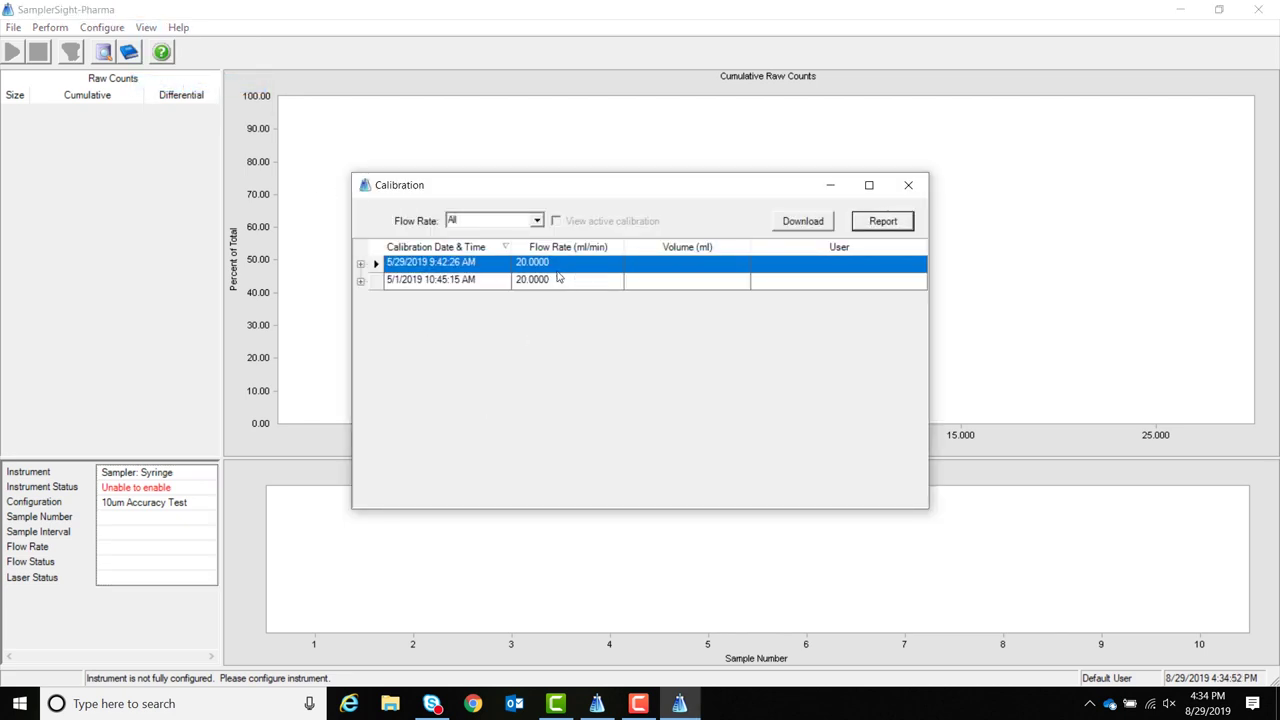
left_click(361, 264)
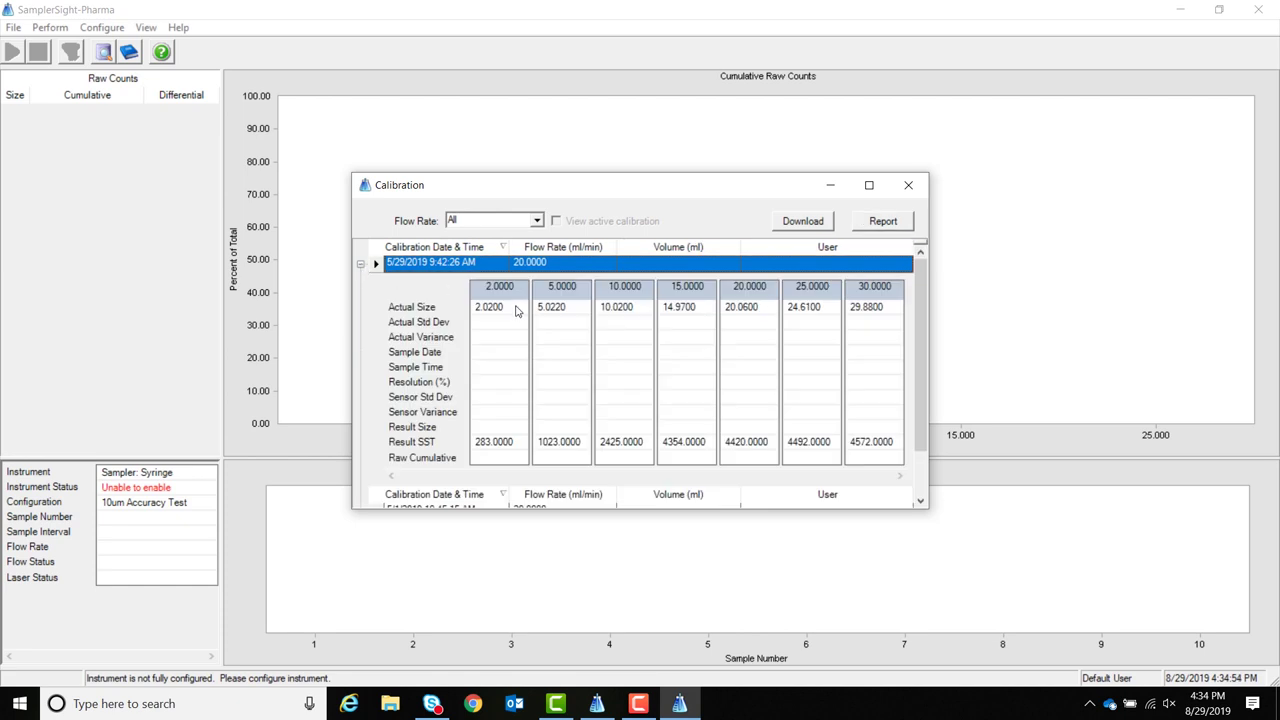